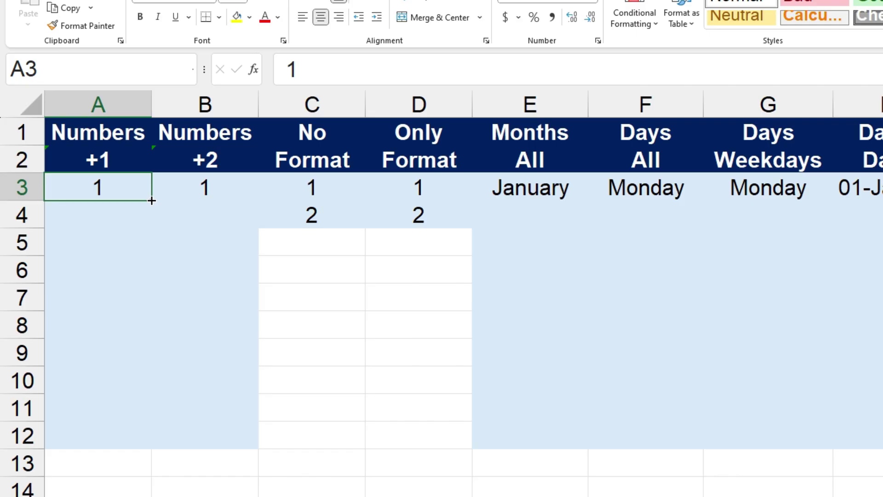
# - Try to fill the Numbers +1 column down to row 12 from A3 alone, and undo the fill
pyautogui.moveTo(152, 201); pyautogui.dragTo(154, 449)
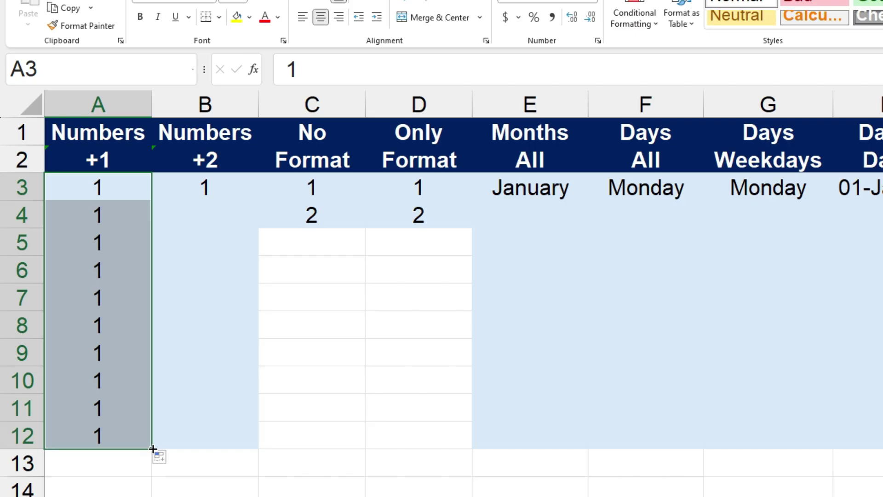
pyautogui.click(179, 304)
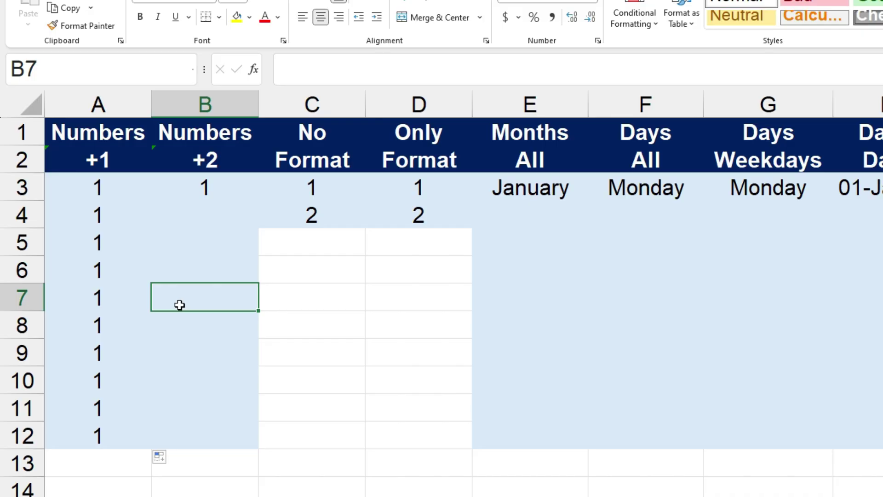
pyautogui.hotkey('ctrl', 'z')
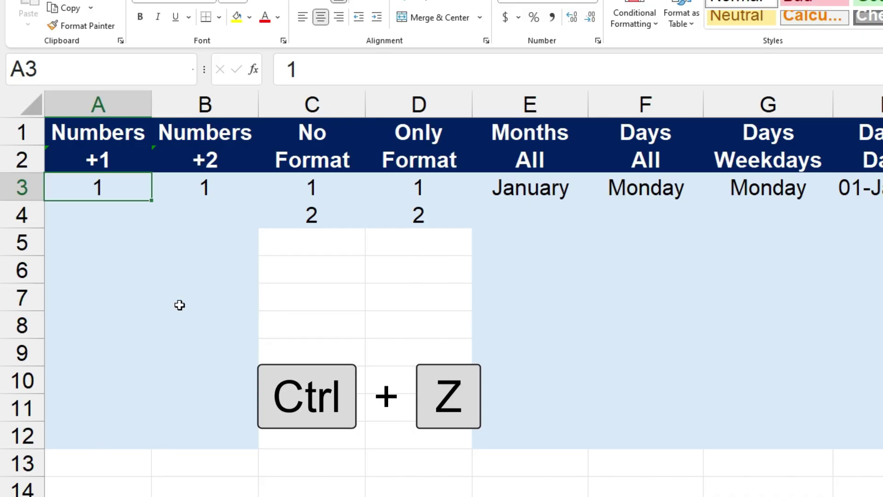
# - Enter 2 in A4 and extend the pattern of A3:A4 down the Numbers +1 column to A12
pyautogui.click(99, 209)
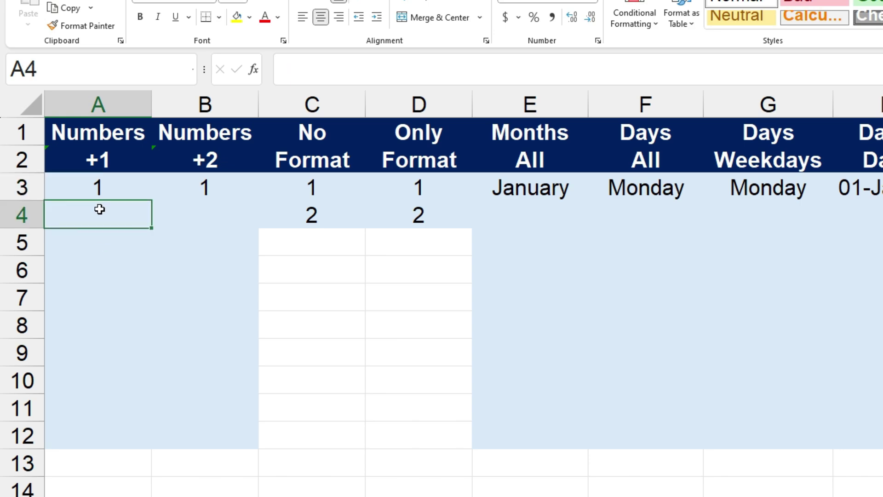
pyautogui.write('2')
pyautogui.press('Return')
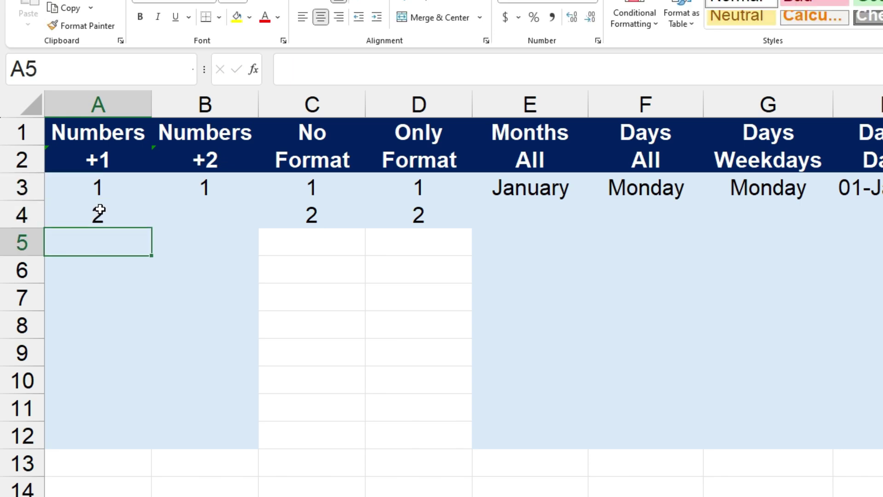
pyautogui.click(109, 188)
pyautogui.moveTo(110, 188); pyautogui.dragTo(112, 213)
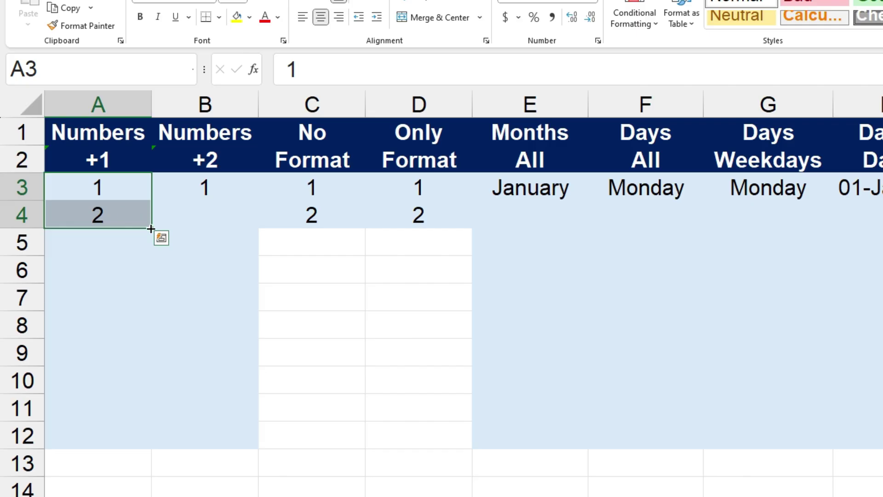
pyautogui.moveTo(151, 229); pyautogui.dragTo(147, 442)
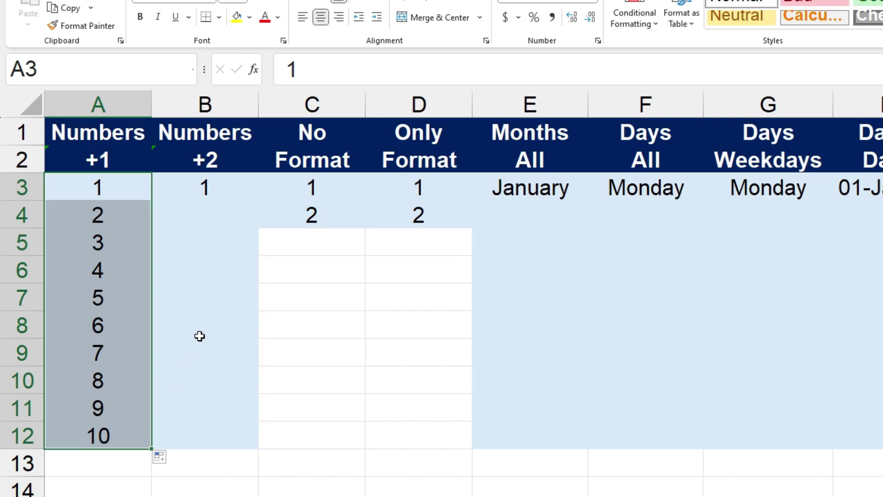
pyautogui.click(205, 297)
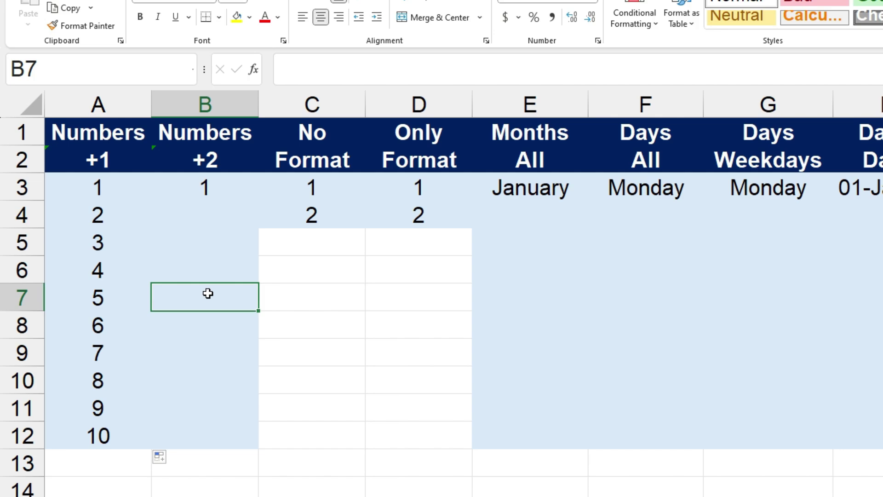
# - Fill the Numbers +2 column from B3 to B12 with a linear series using a step value of 2
pyautogui.click(226, 190)
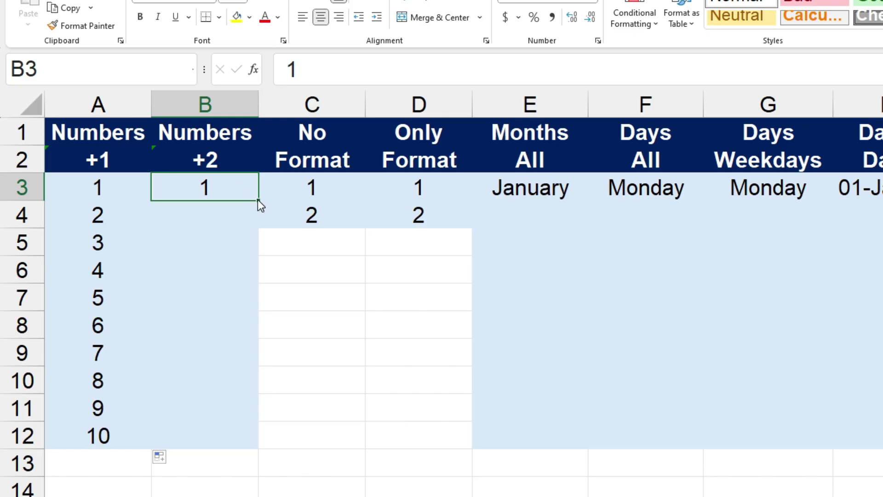
pyautogui.moveTo(257, 200); pyautogui.dragTo(237, 448)
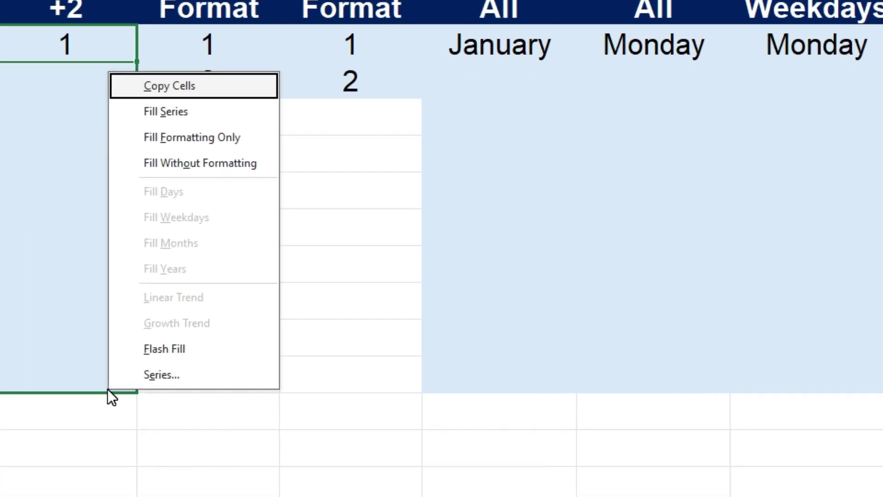
pyautogui.click(192, 371)
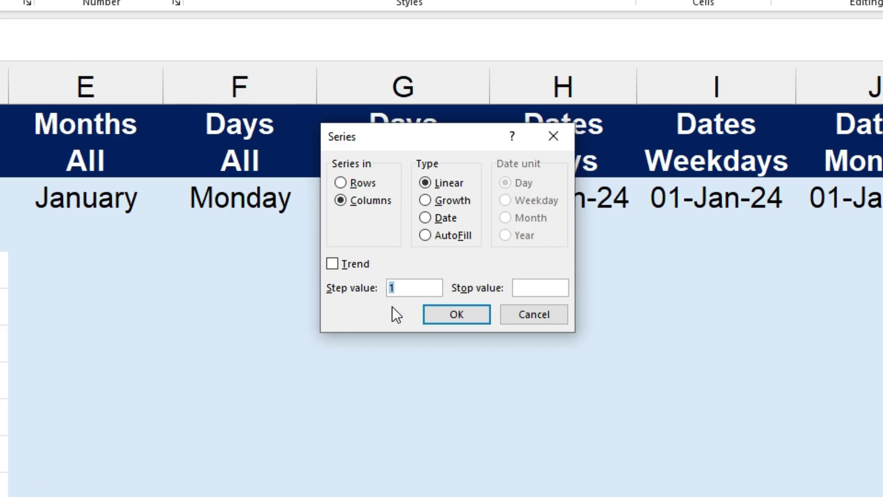
pyautogui.click(415, 288)
pyautogui.press('BackSpace')
pyautogui.write('2')
pyautogui.click(455, 316)
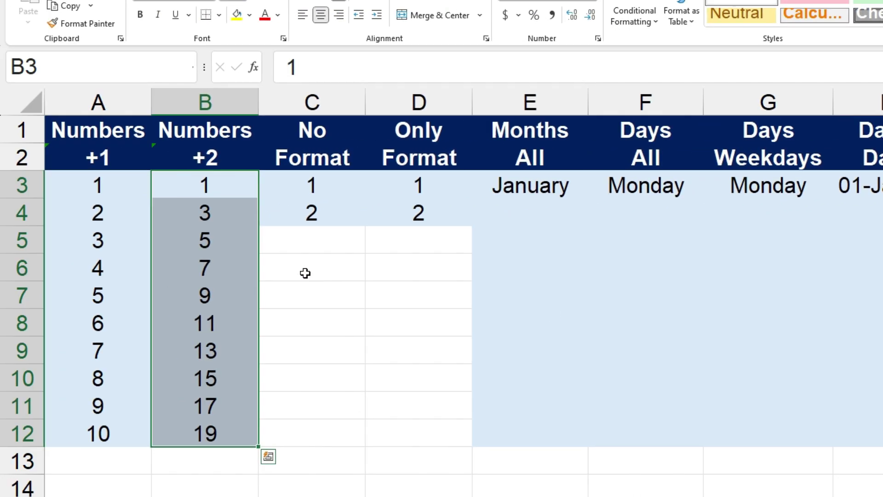
pyautogui.click(306, 272)
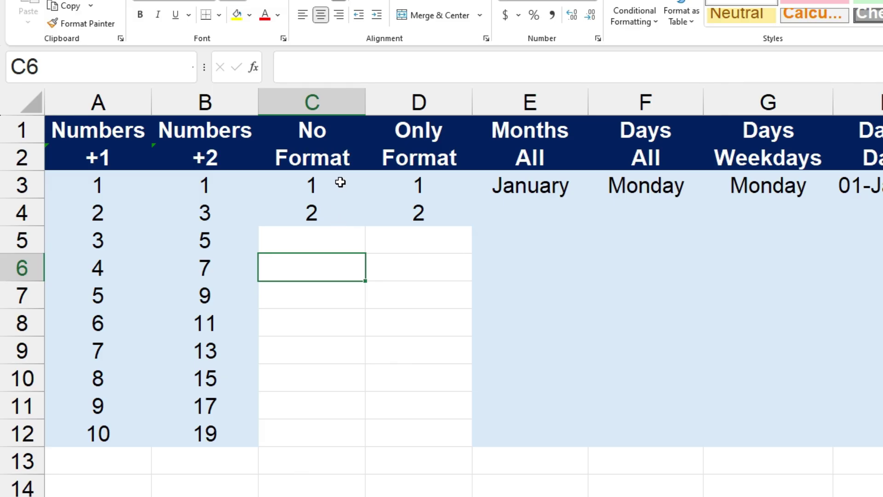
# - Extend C3:C4 down the No Format column to C12 using Fill Without Formatting
pyautogui.moveTo(341, 181); pyautogui.dragTo(341, 208)
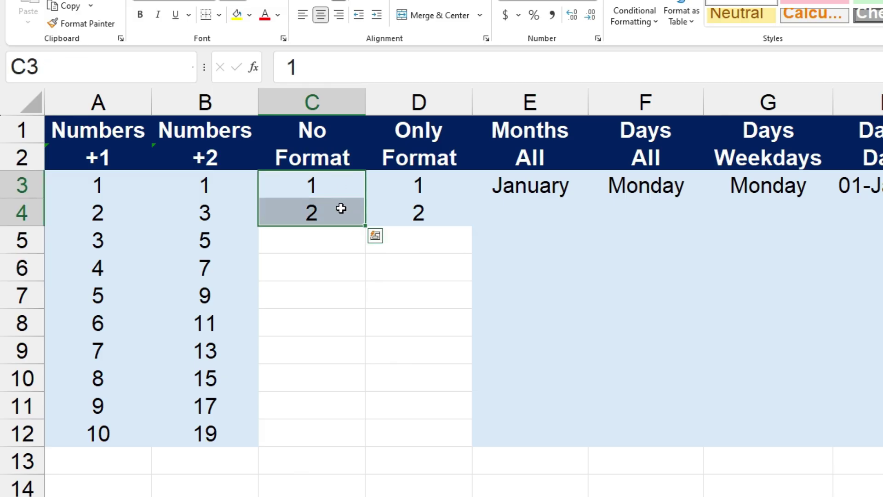
pyautogui.moveTo(333, 237); pyautogui.dragTo(330, 421)
pyautogui.click(345, 186)
pyautogui.moveTo(345, 185); pyautogui.dragTo(345, 211)
pyautogui.moveTo(366, 226); pyautogui.dragTo(357, 446)
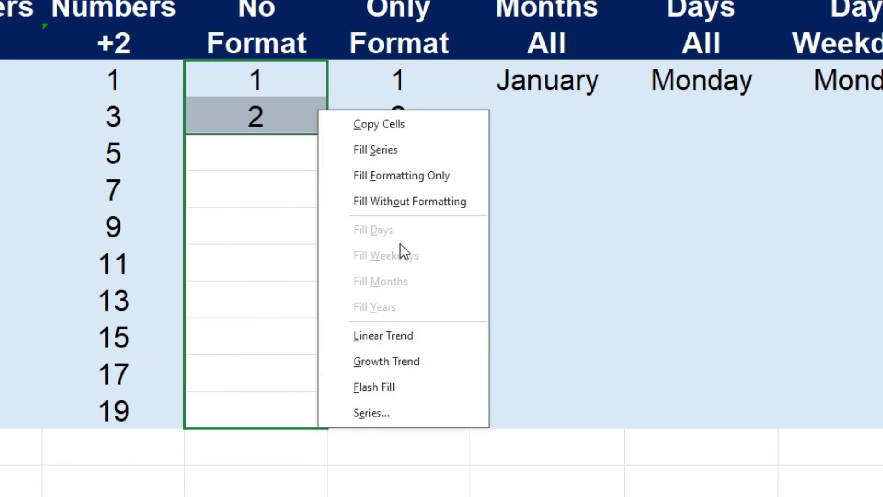
pyautogui.click(412, 203)
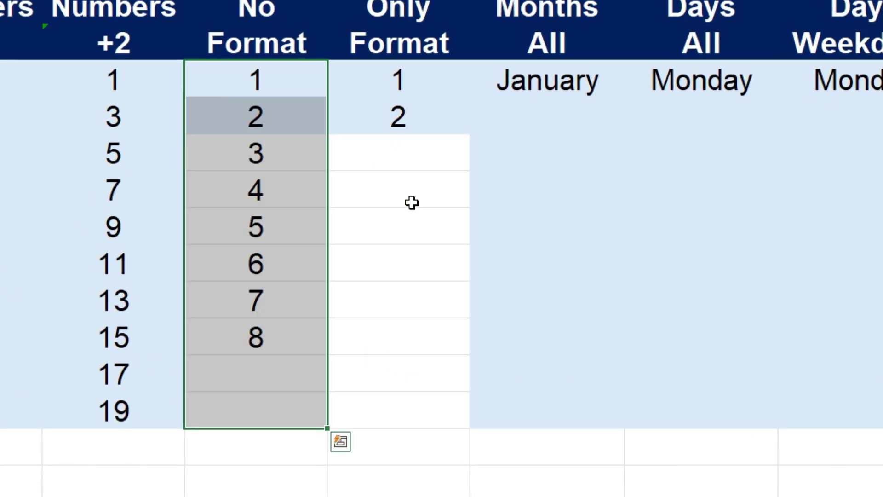
pyautogui.click(412, 202)
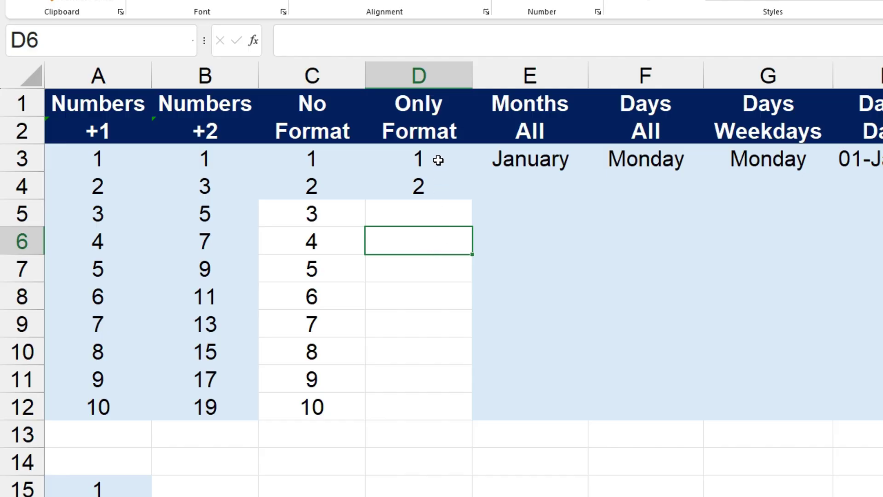
# - Extend only the formatting of D3:D4 down the Only Format column to D12 with Fill Formatting Only
pyautogui.moveTo(438, 161); pyautogui.dragTo(436, 184)
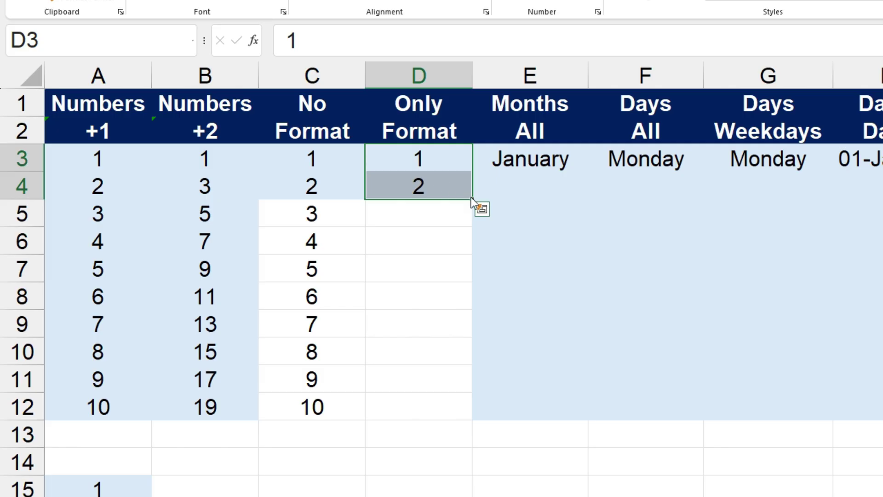
pyautogui.moveTo(471, 198); pyautogui.dragTo(450, 421)
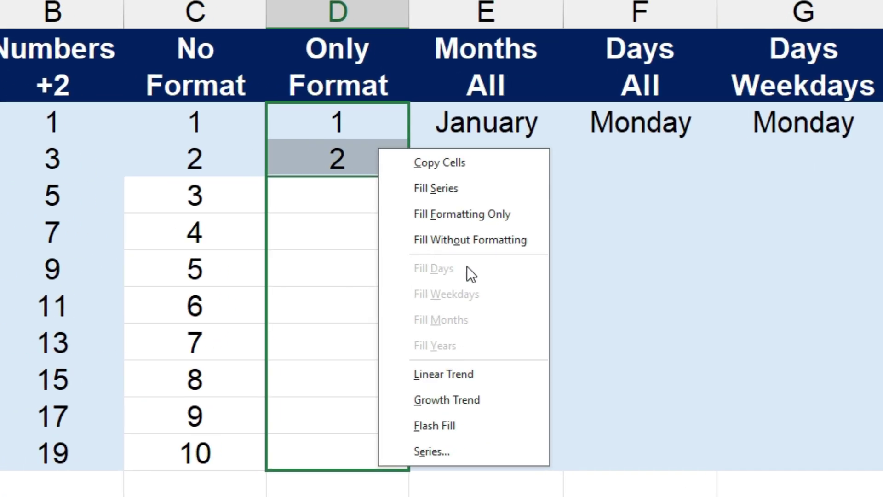
pyautogui.click(473, 215)
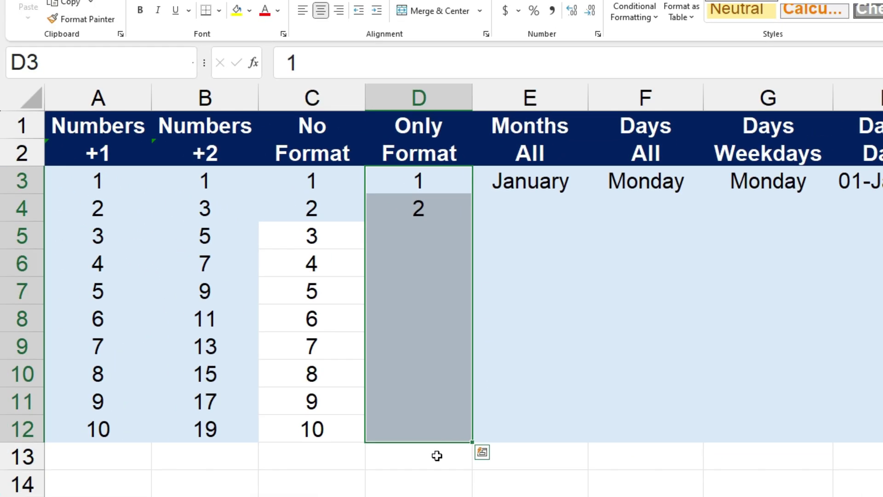
pyautogui.click(361, 487)
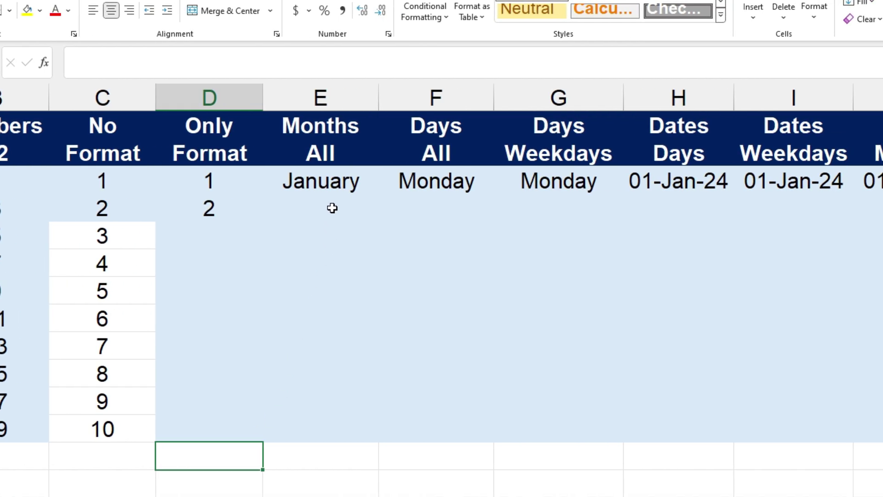
# - Autofill the Months All column from January in E3 down to row 12 with consecutive months
pyautogui.click(334, 182)
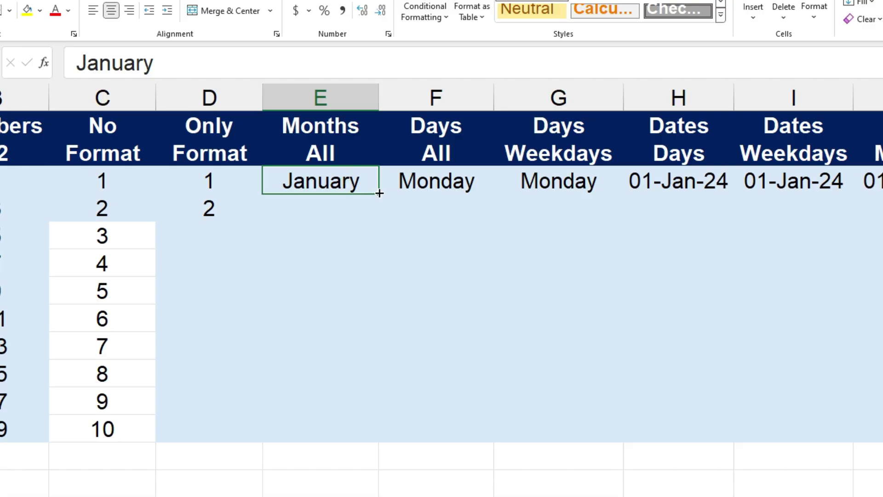
pyautogui.moveTo(379, 193); pyautogui.dragTo(361, 446)
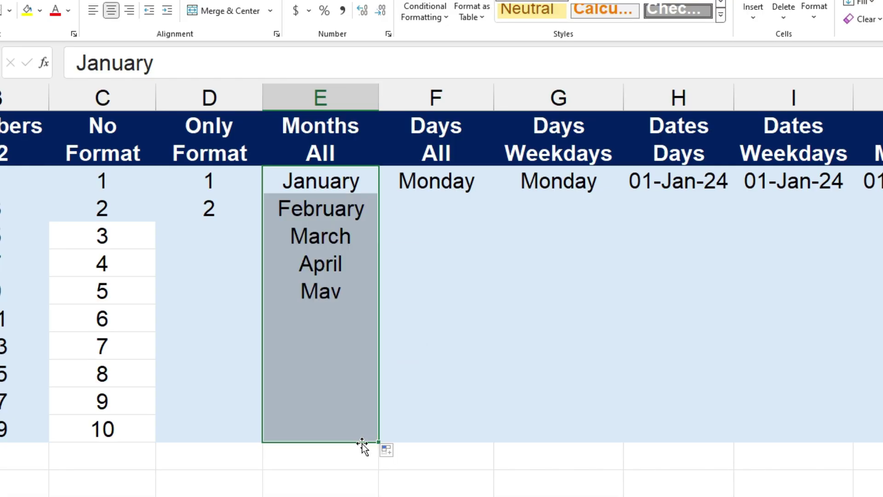
pyautogui.click(334, 476)
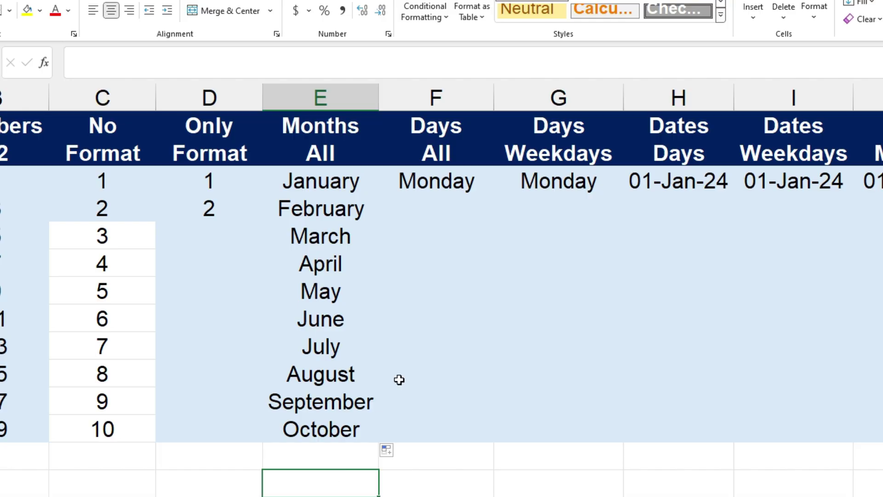
# - Autofill the Days All column from Monday in F3 down to row 12 with consecutive days
pyautogui.click(463, 183)
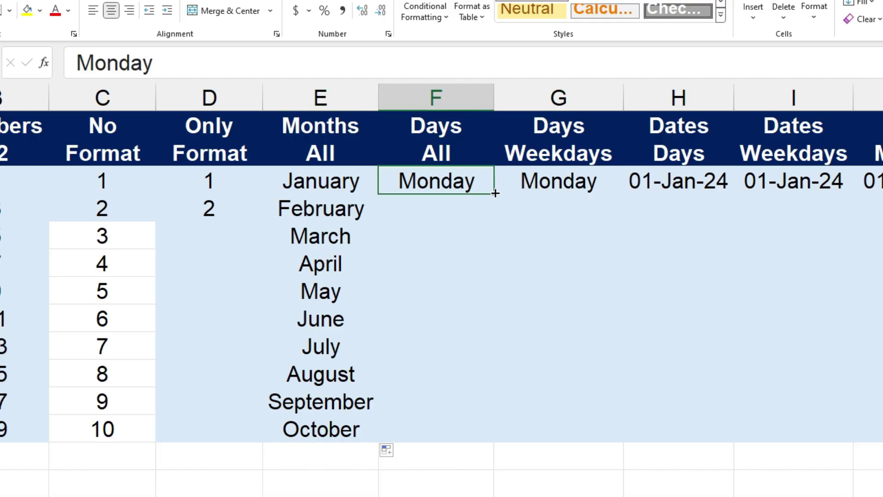
pyautogui.moveTo(495, 193); pyautogui.dragTo(469, 434)
pyautogui.click(459, 475)
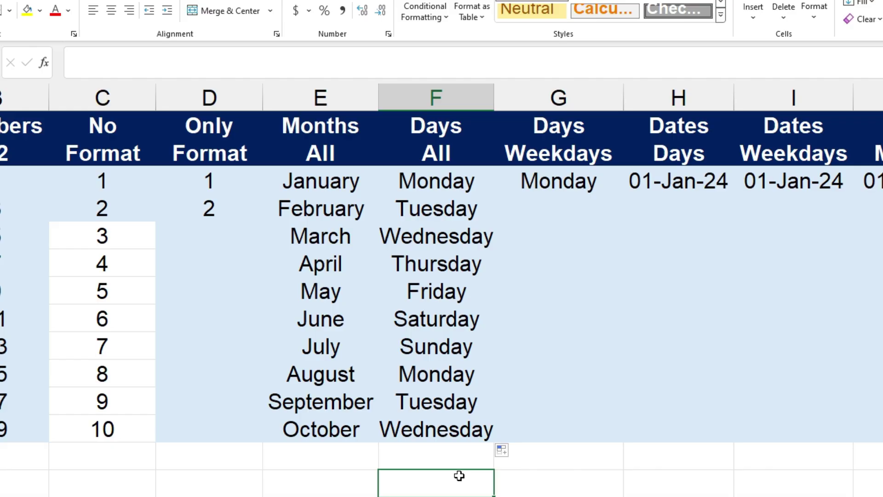
# - Fill the Days Weekdays column from Monday in G3 down to row 12 using Fill Weekdays
pyautogui.click(587, 178)
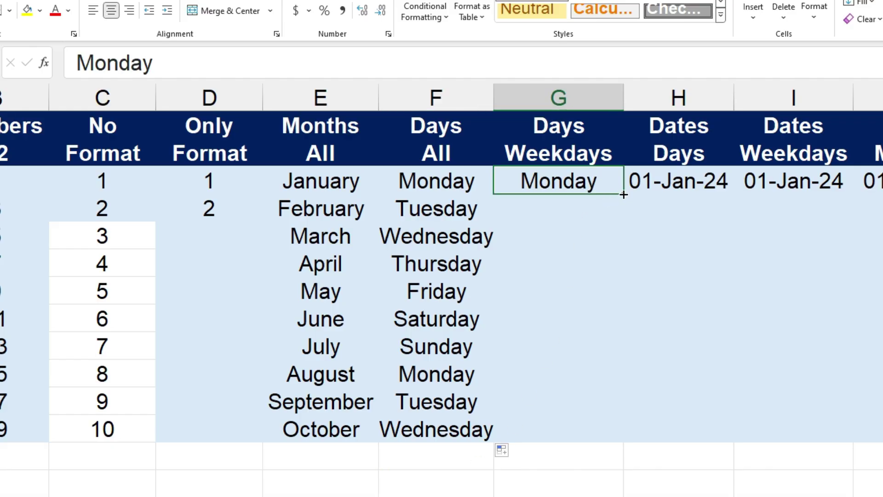
pyautogui.moveTo(623, 194); pyautogui.dragTo(592, 441)
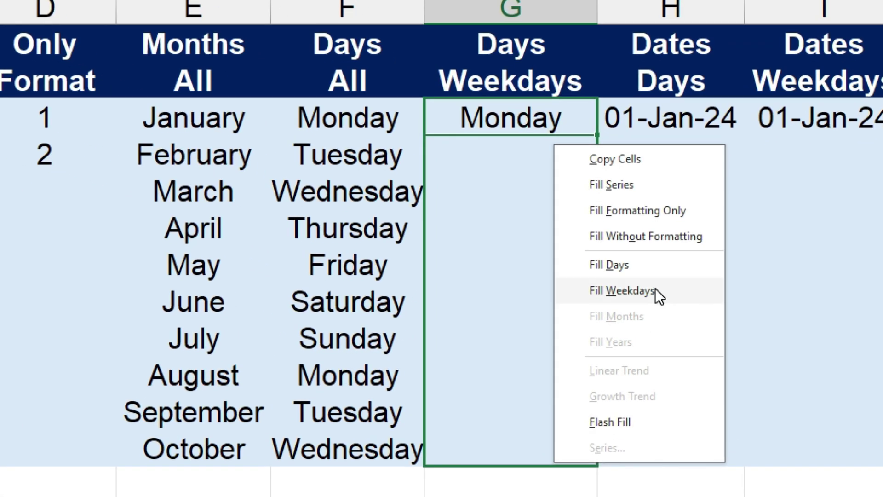
pyautogui.click(655, 289)
pyautogui.click(654, 289)
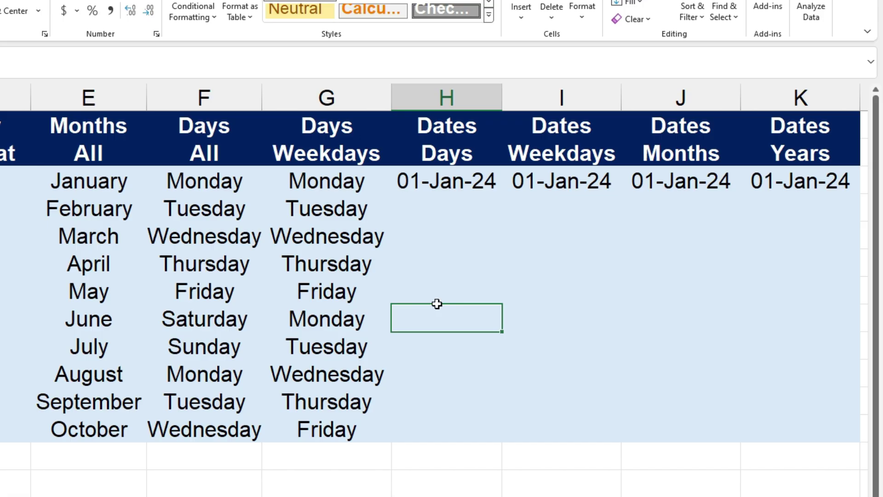
# - Autofill the Dates Days column from 01-Jan-24 in H3 down to row 12 with consecutive dates
pyautogui.click(468, 184)
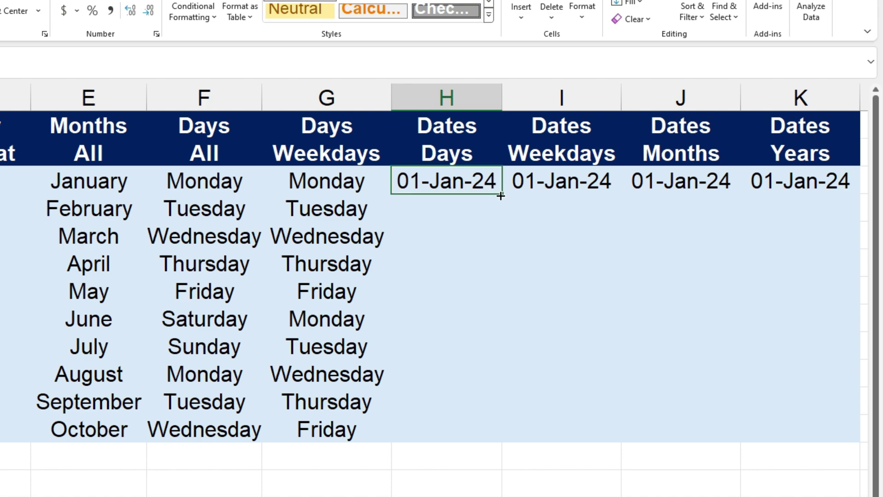
pyautogui.moveTo(502, 195); pyautogui.dragTo(504, 436)
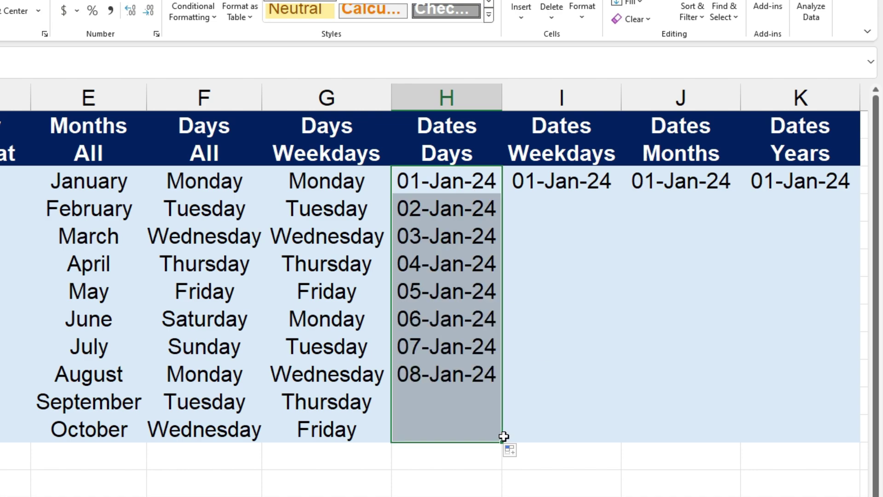
pyautogui.click(454, 485)
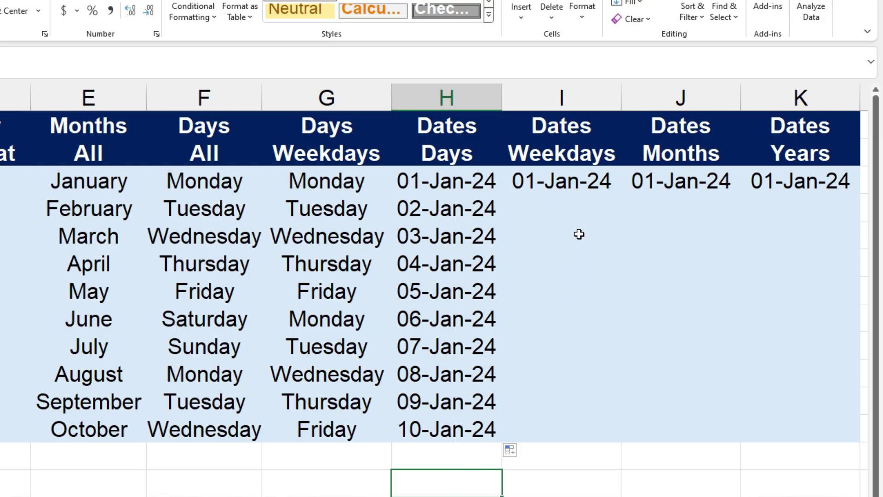
# - Fill the Dates Weekdays column from 01-Jan-24 in I3 down to row 12 with weekday dates only
pyautogui.click(582, 180)
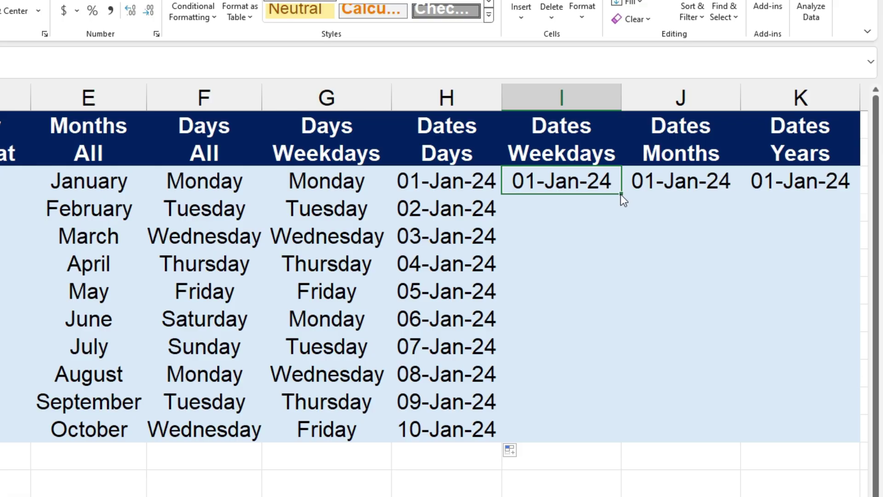
pyautogui.moveTo(620, 194); pyautogui.dragTo(601, 442)
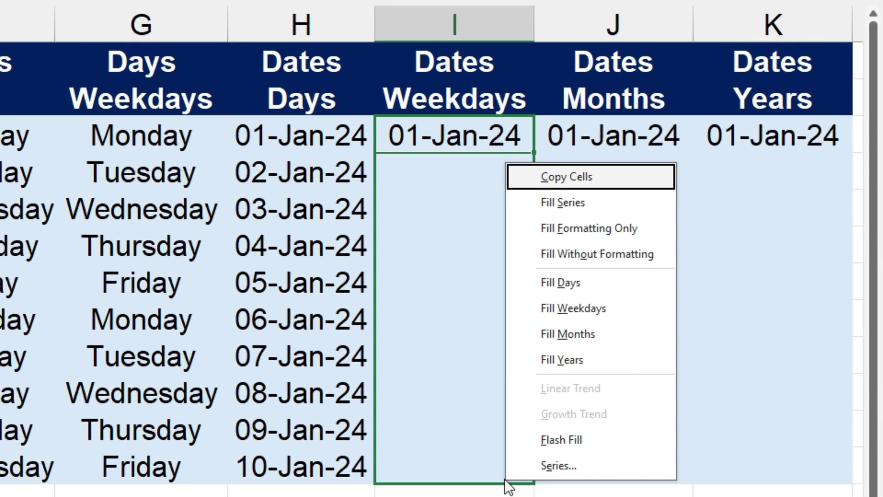
pyautogui.click(628, 308)
pyautogui.click(628, 309)
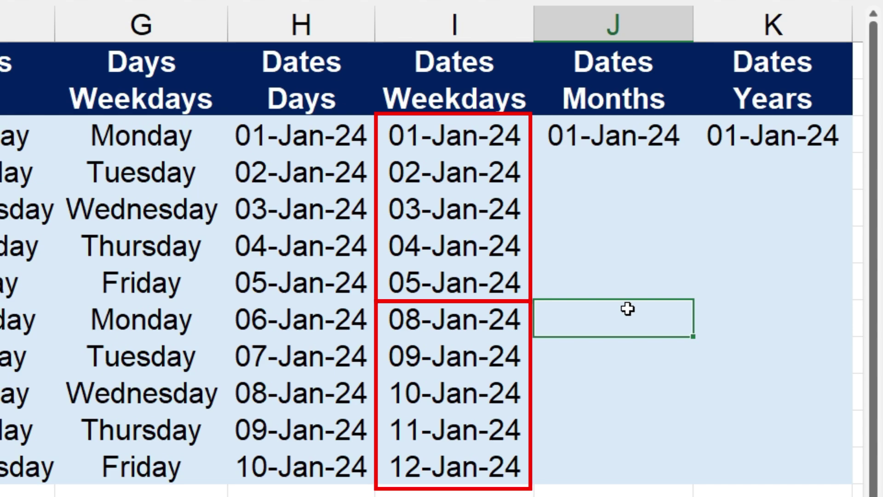
# - Fill the Dates Months column from 01-Jan-24 in J3 down to row 12 using Fill Months
pyautogui.click(653, 137)
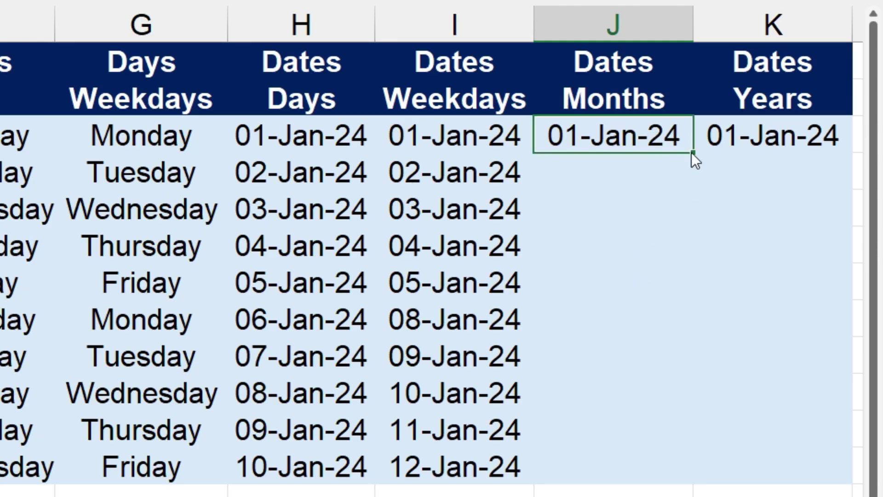
pyautogui.moveTo(692, 153); pyautogui.dragTo(672, 489)
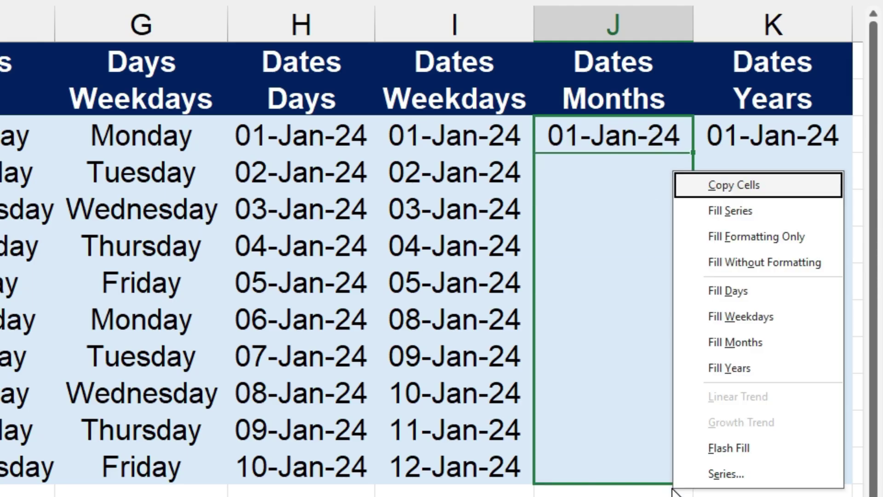
pyautogui.click(763, 342)
pyautogui.click(644, 496)
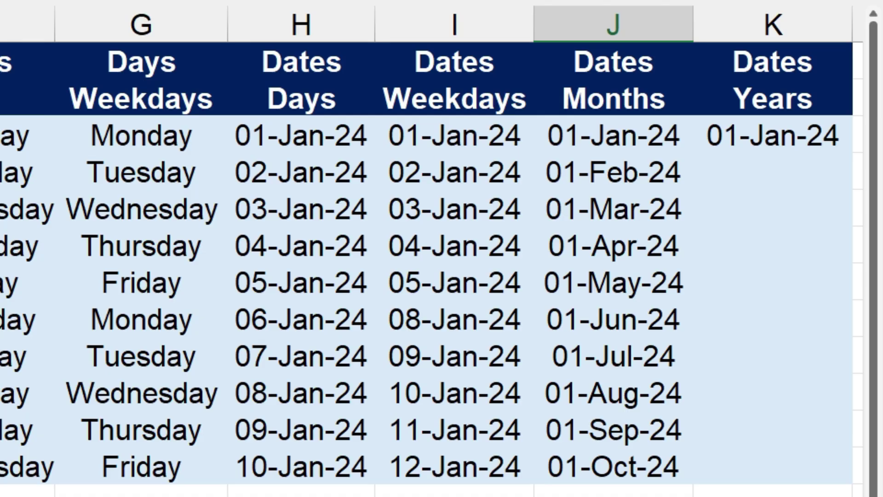
# - Fill the Dates Years column from 01-Jan-24 in K3 down to row 12 using Fill Years
pyautogui.click(785, 138)
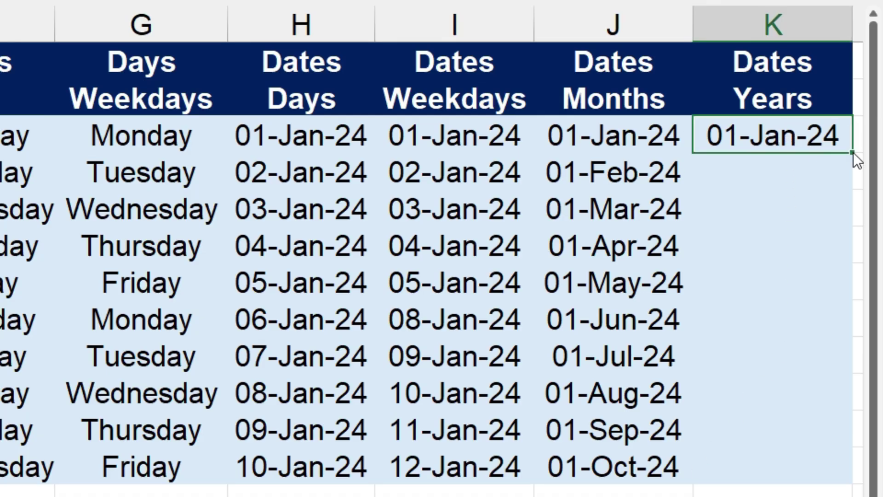
pyautogui.moveTo(853, 152); pyautogui.dragTo(822, 477)
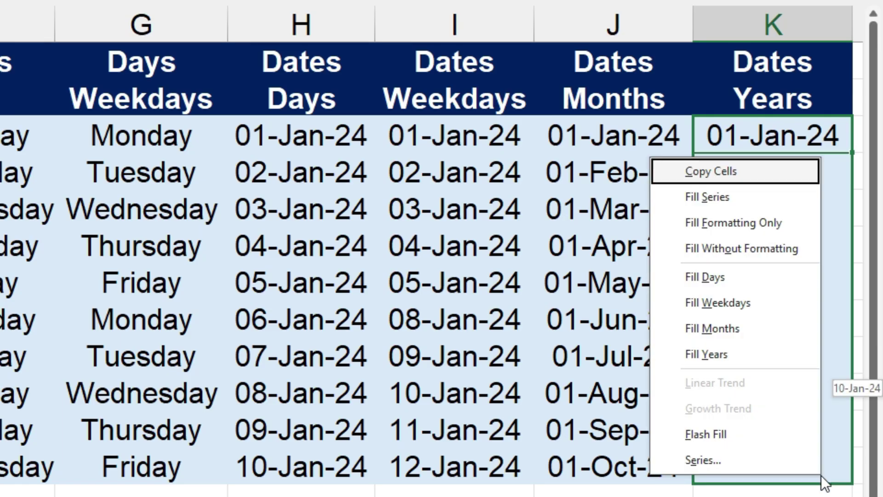
pyautogui.click(763, 358)
pyautogui.click(455, 495)
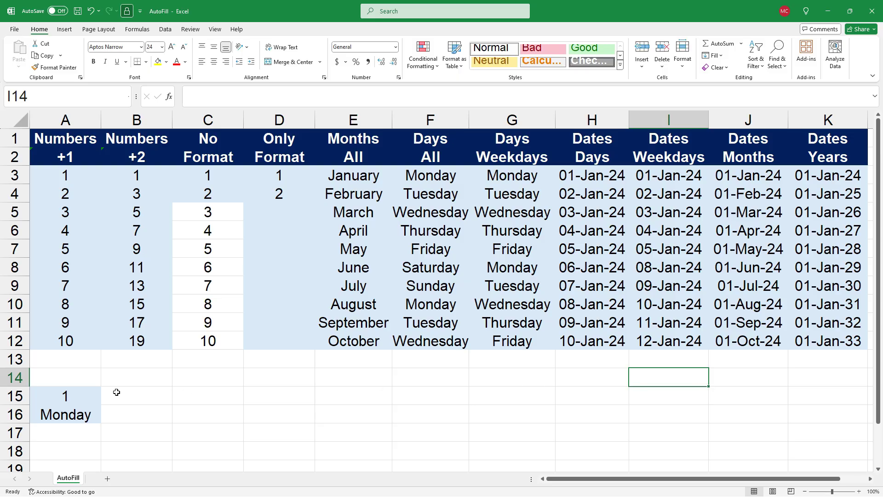
# - Fill row 15 from the 1 in A15 across to column F as a linear series with a step value of 5
pyautogui.click(92, 395)
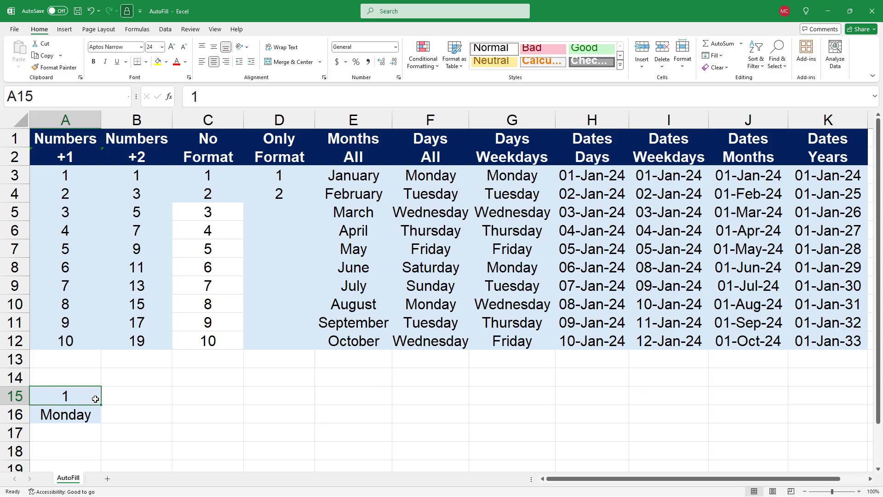
pyautogui.moveTo(101, 405); pyautogui.dragTo(450, 416)
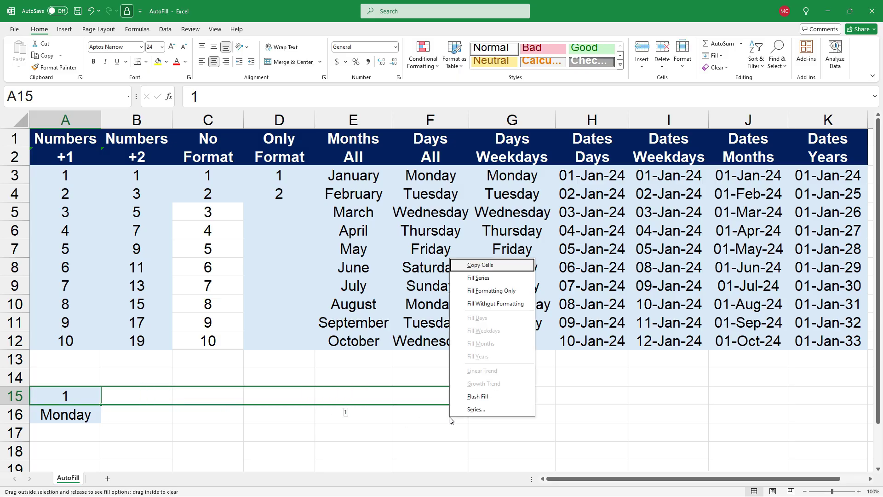
pyautogui.click(470, 414)
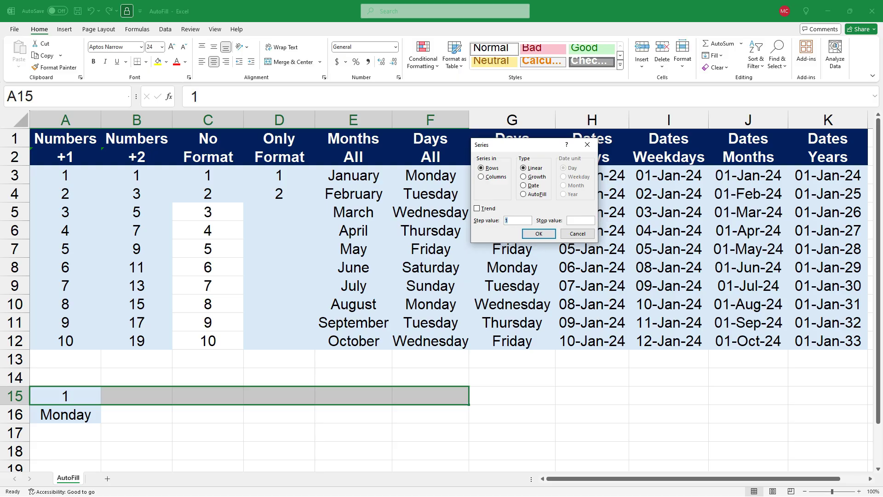
pyautogui.write('5')
pyautogui.click(539, 234)
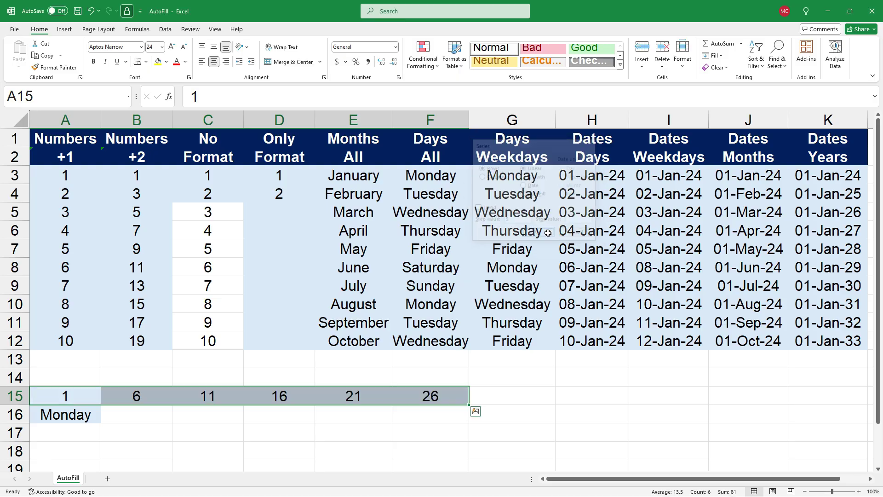
pyautogui.click(548, 394)
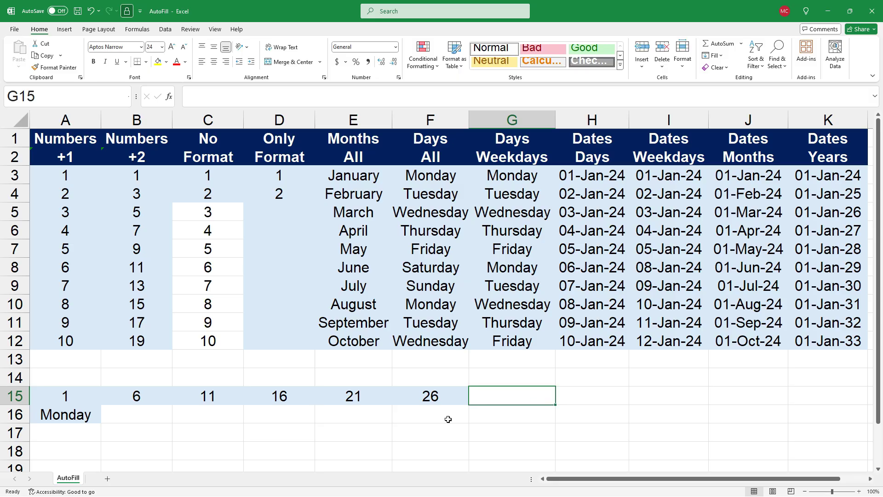
# - Autofill row 16 from Monday in A16 across to column F with consecutive days
pyautogui.click(85, 416)
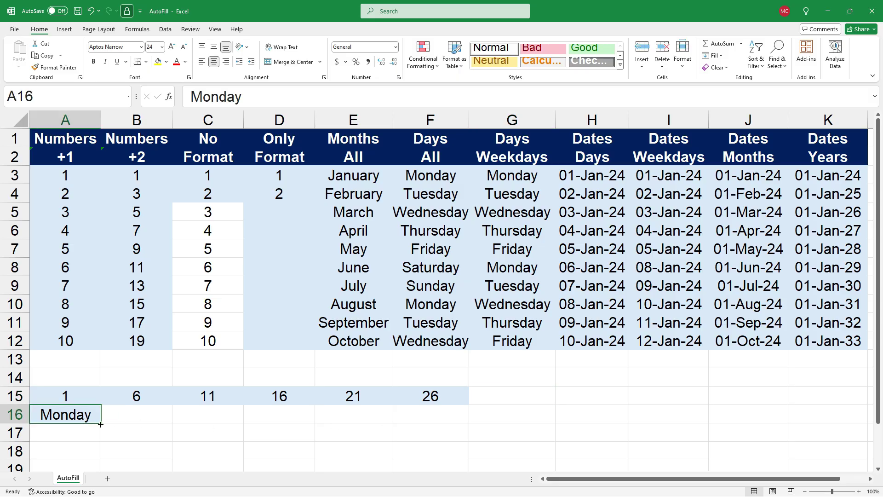
pyautogui.moveTo(102, 423); pyautogui.dragTo(463, 425)
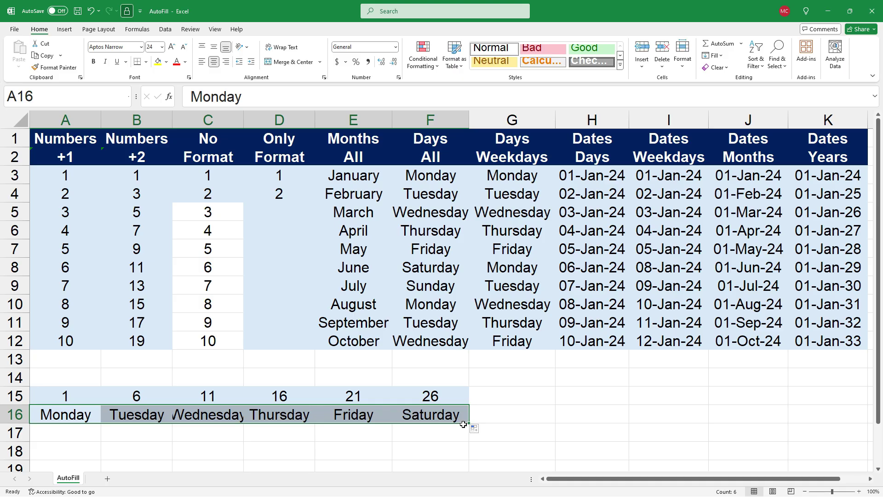
pyautogui.click(574, 414)
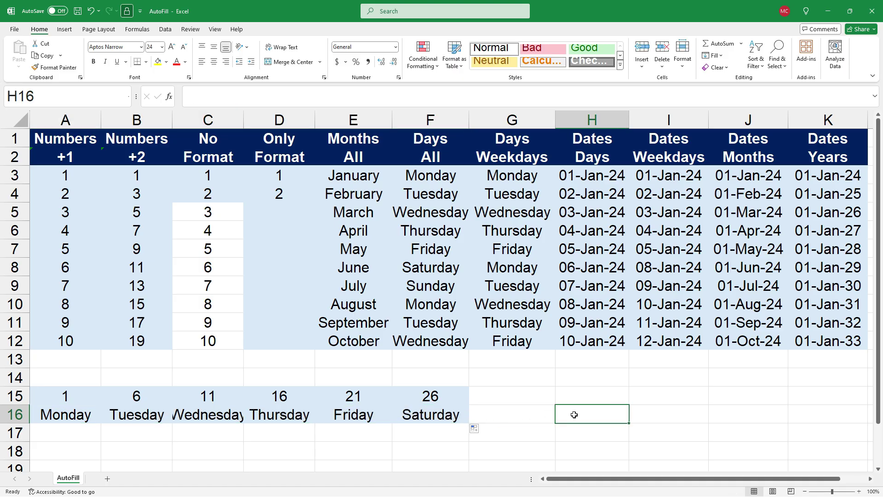